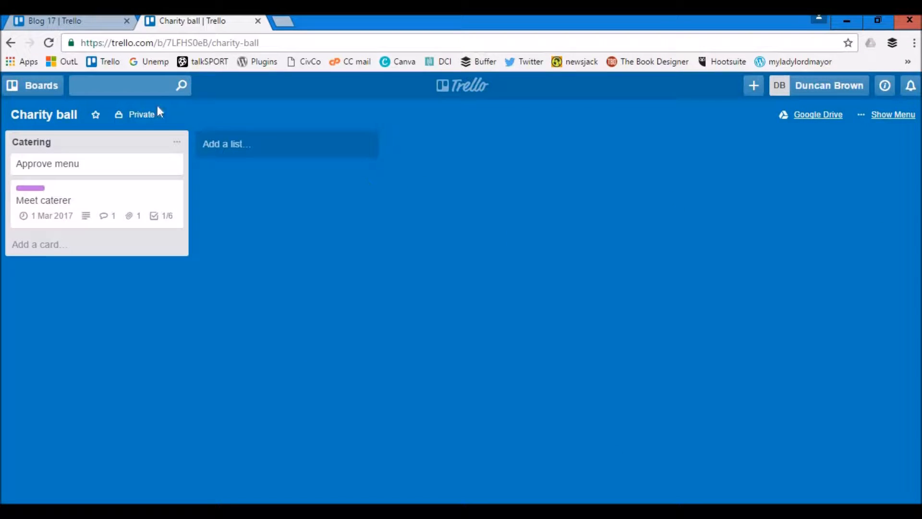
- Add a card named Drinks to the Catering list on the Charity ball board
left_click(40, 255)
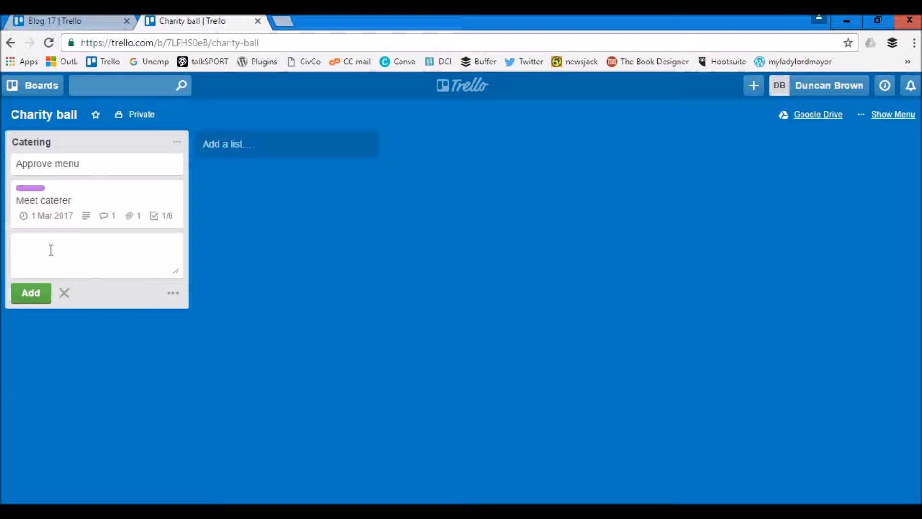
type("Drinks")
key("Return")
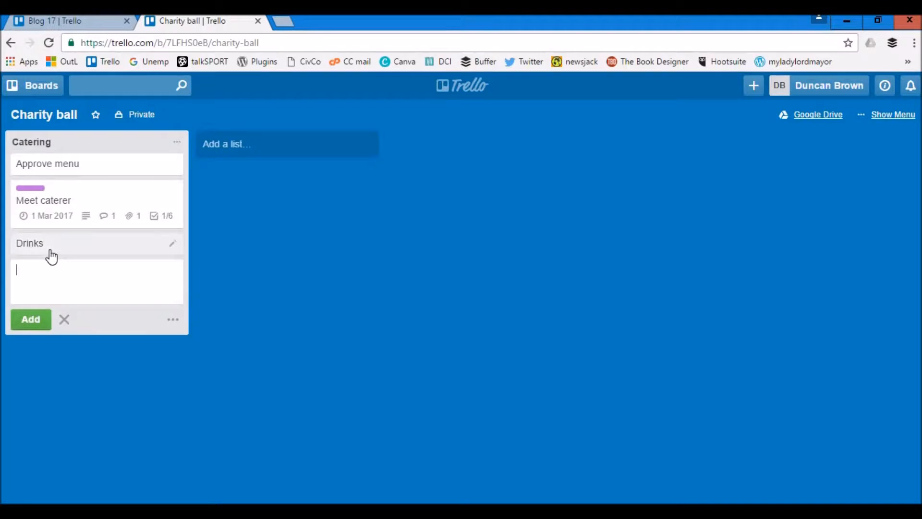
- Open the Drinks card and save the description "Test the drinks"
left_click(76, 242)
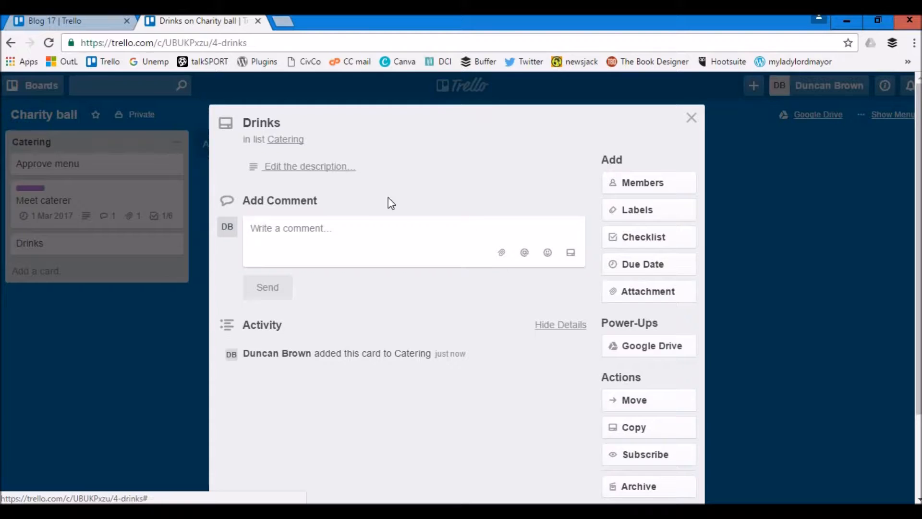
left_click(288, 172)
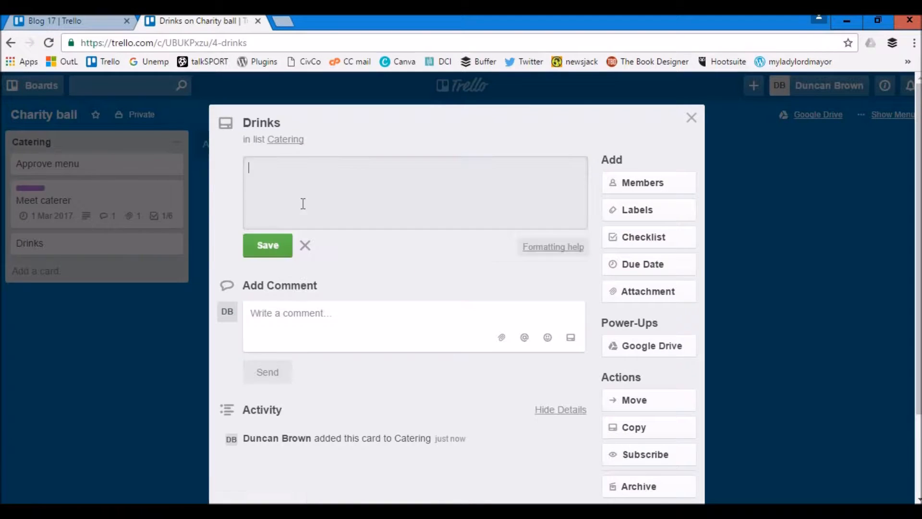
type("Tests  the drinks")
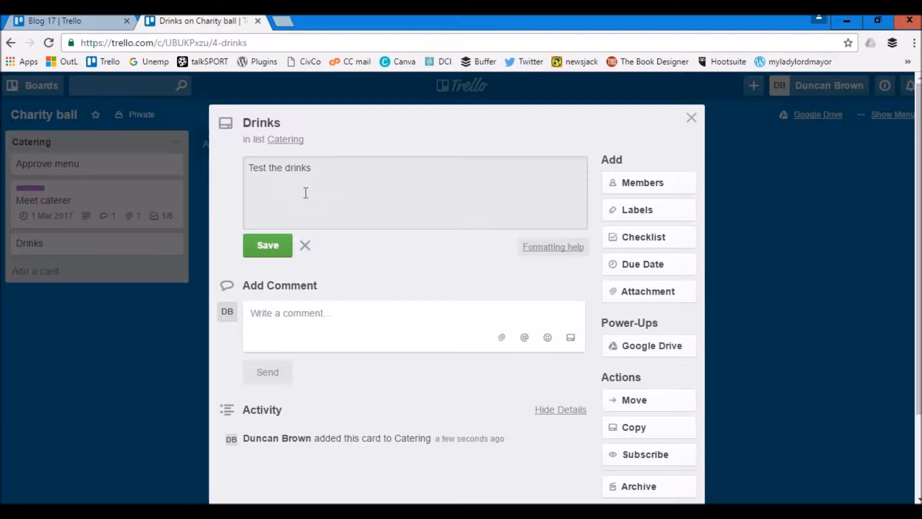
left_click(267, 247)
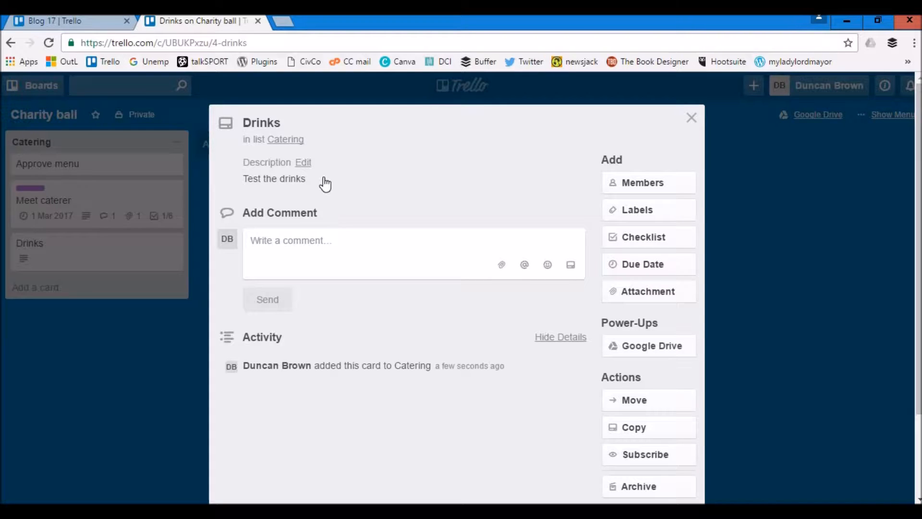
- Post the comment "hic" on the Drinks card
left_click(287, 241)
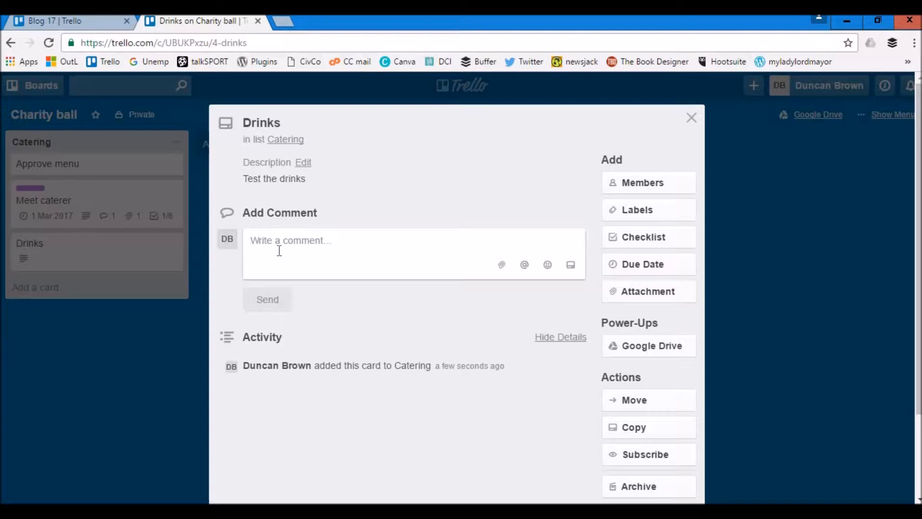
type("hic")
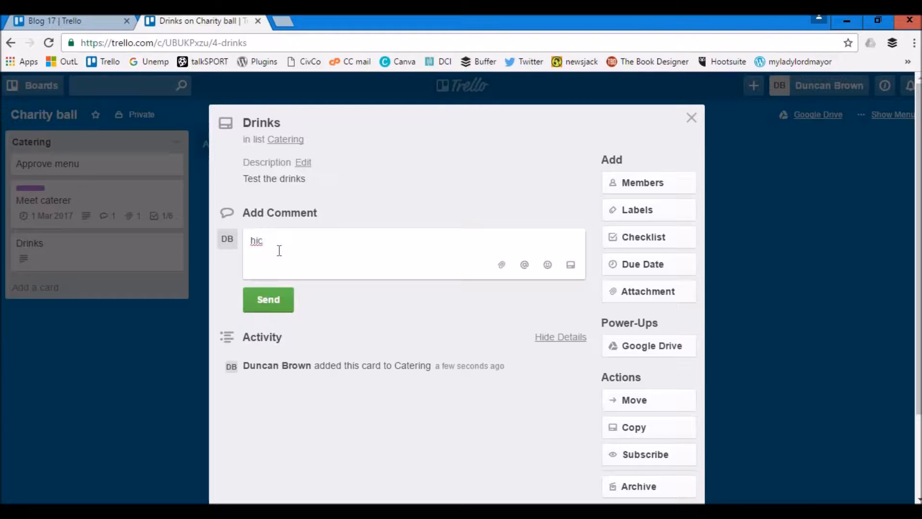
left_click(258, 310)
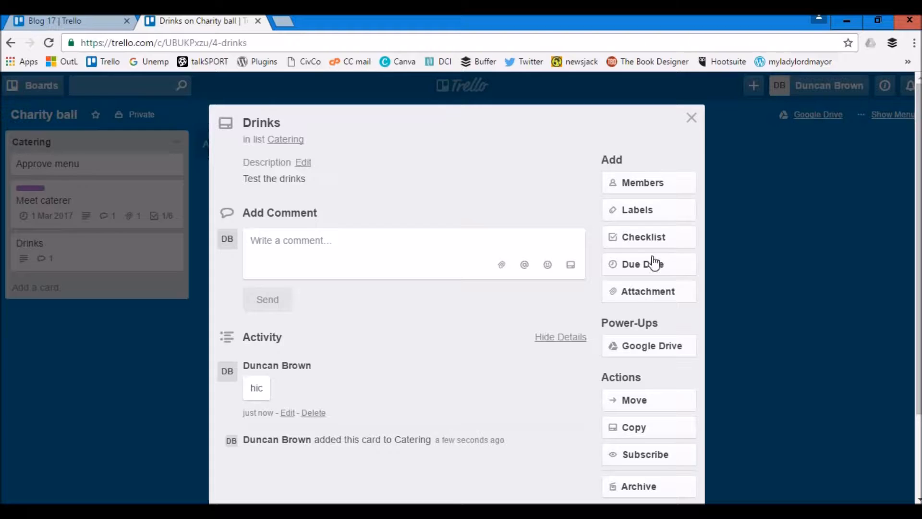
- Assign the yellow label to the Drinks card and close the label picker
left_click(657, 212)
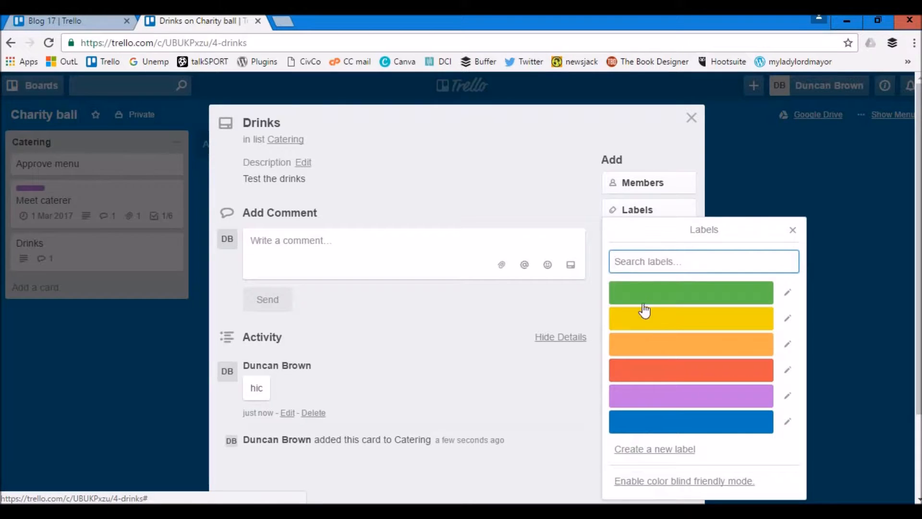
left_click(655, 322)
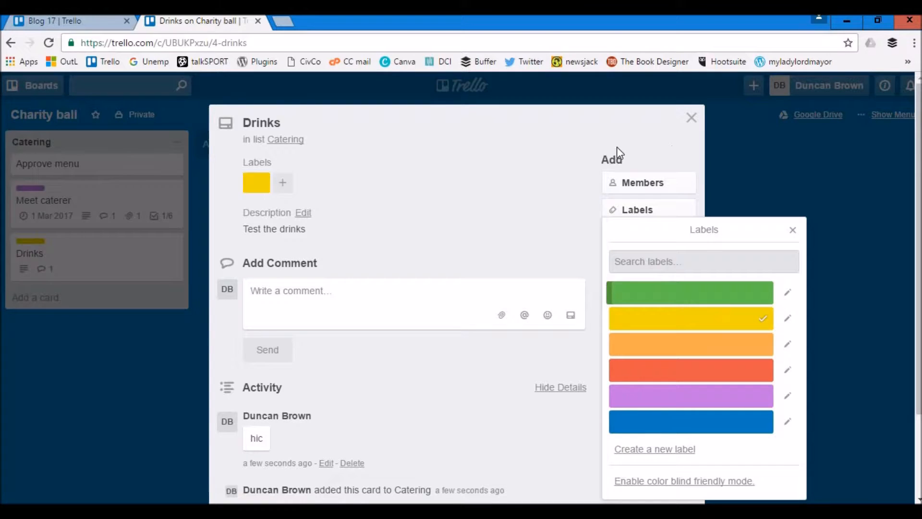
left_click(794, 230)
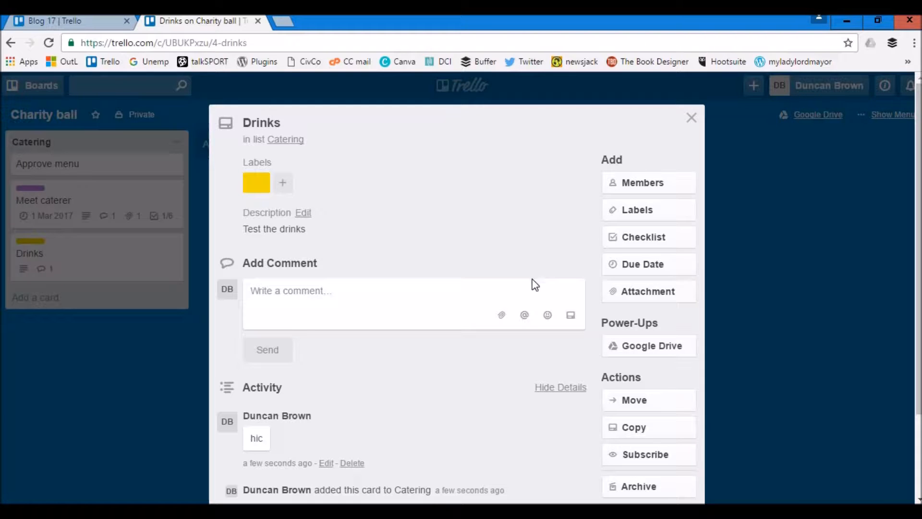
- Add a checklist with the default title and the item "cocktails" to the Drinks card, and mark the item complete
left_click(665, 237)
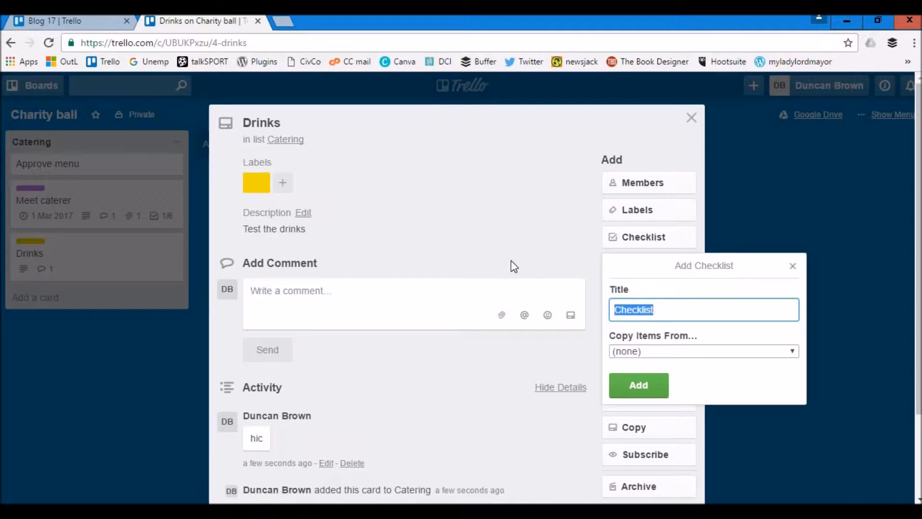
left_click(639, 385)
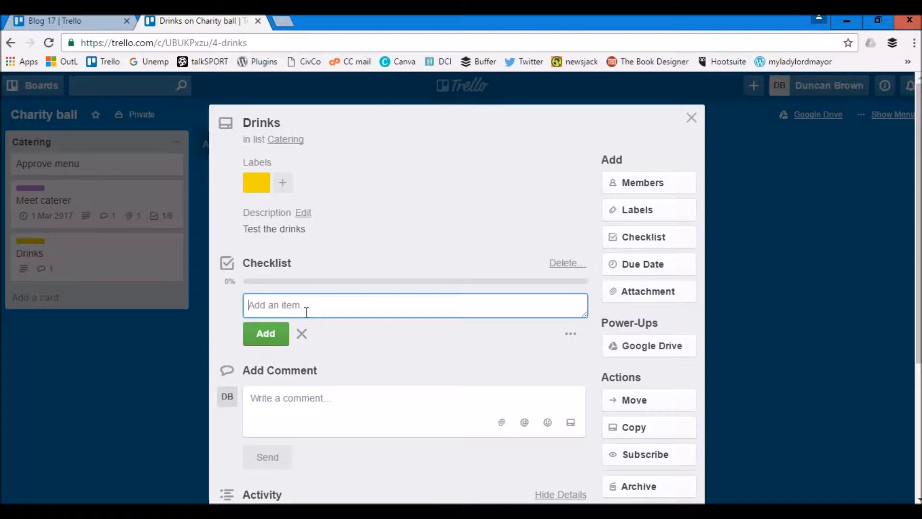
type("cocktails")
key("Return")
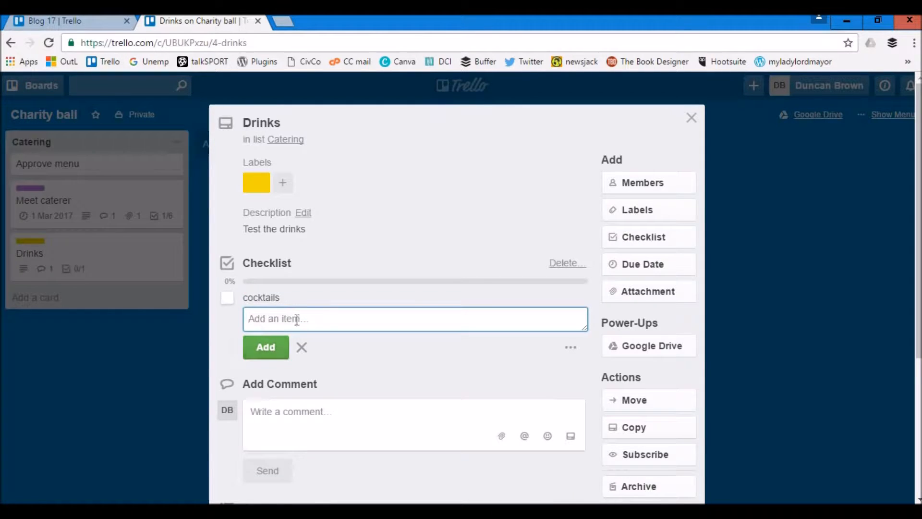
left_click(227, 298)
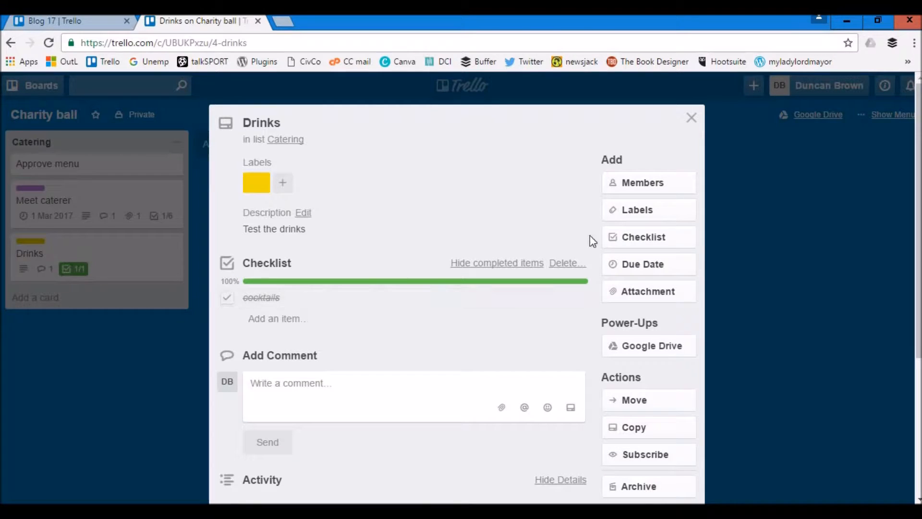
- Look at the due date options of the Drinks card without setting a date, and return to the board
left_click(667, 270)
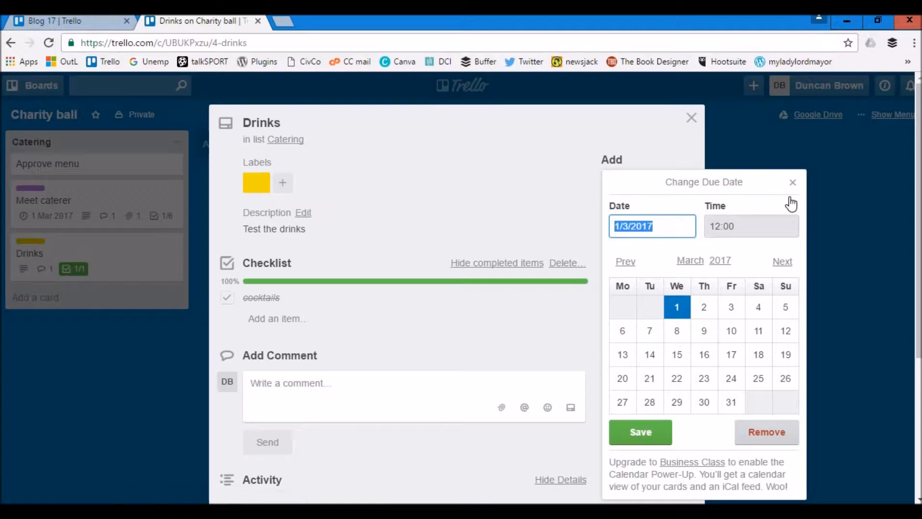
left_click(793, 183)
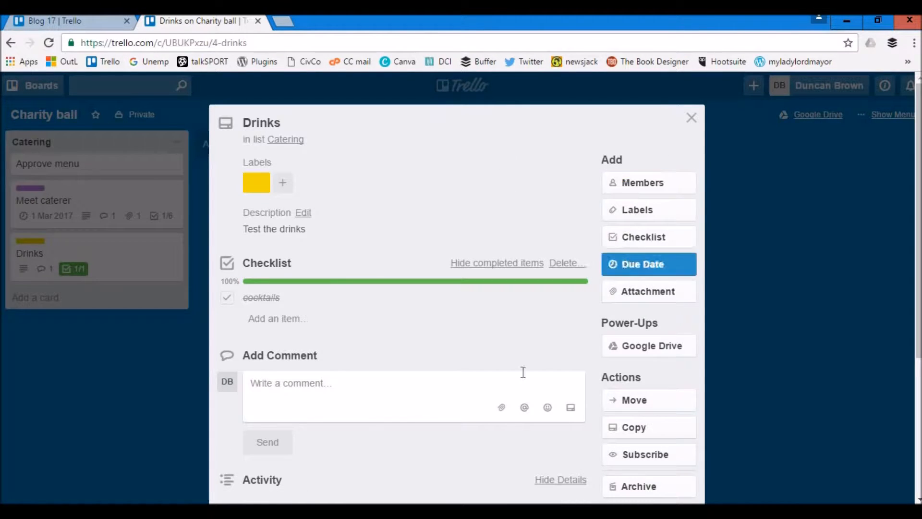
left_click(692, 119)
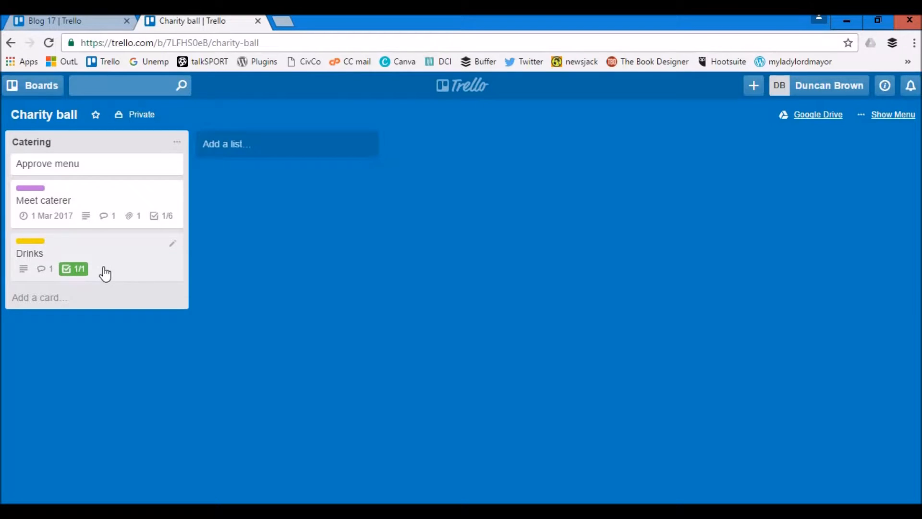
- Open the Meet caterer card, view its xmas.jpg attachment in Google Drive, and return to the card
left_click(53, 211)
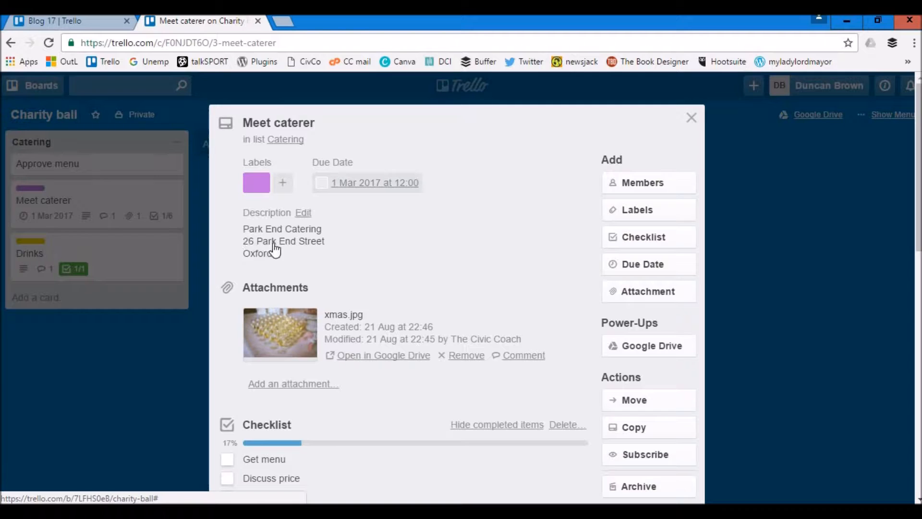
left_click(287, 329)
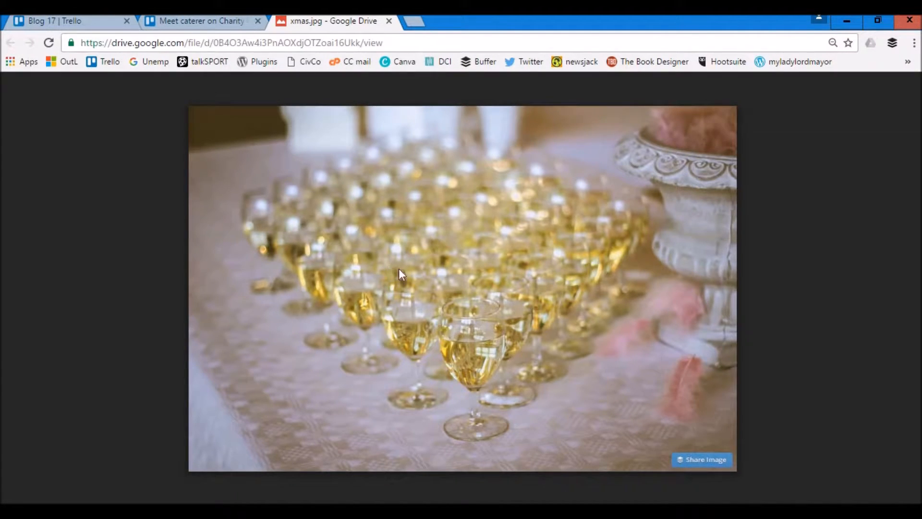
left_click(206, 22)
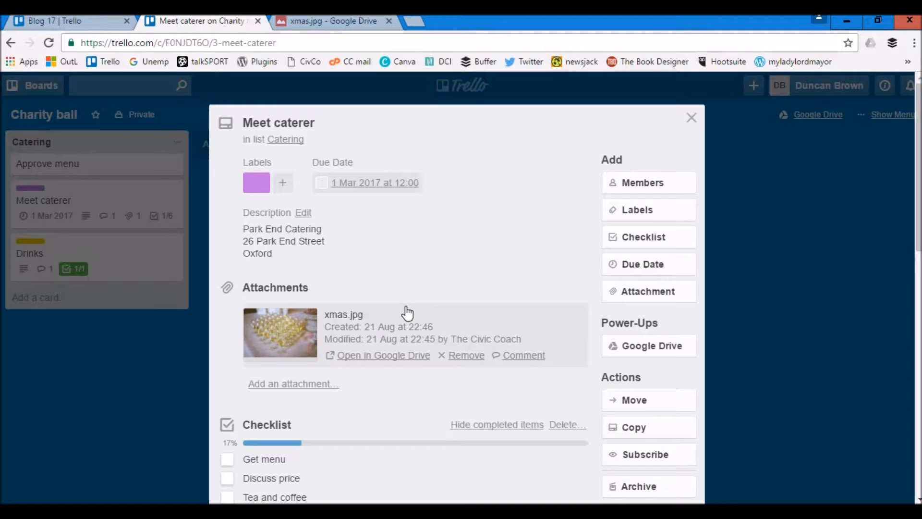
- Review the checklist, comment area and activity history of the Meet caterer card
scroll(407, 313, "down", 3)
scroll(409, 312, "down", 3)
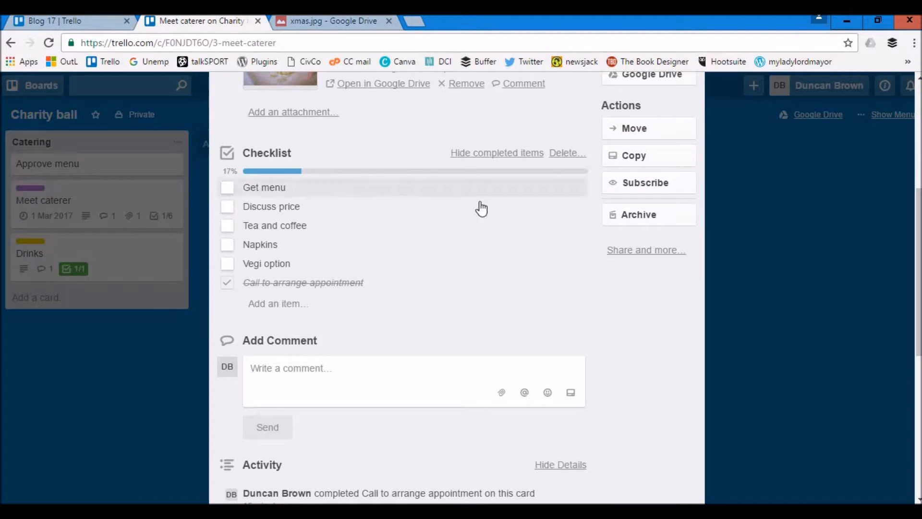
scroll(485, 233, "down", 3)
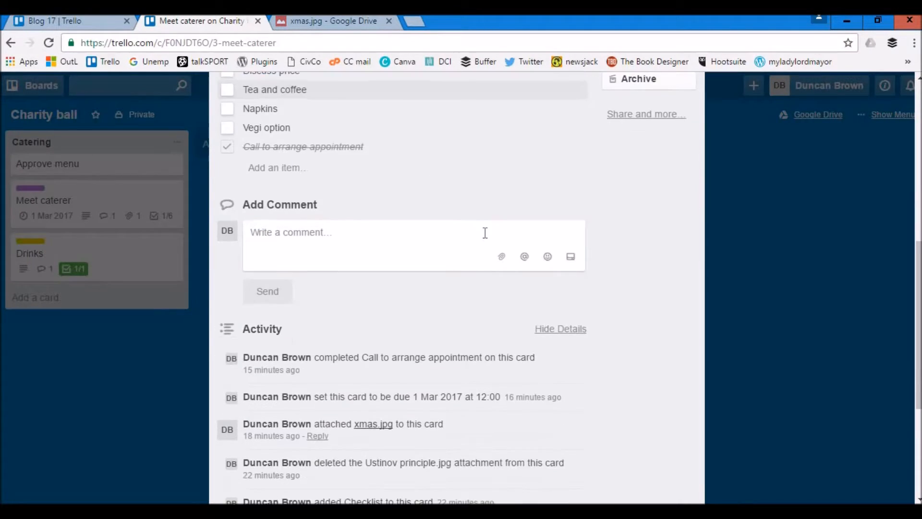
scroll(485, 233, "up", 3)
scroll(485, 233, "up", 4)
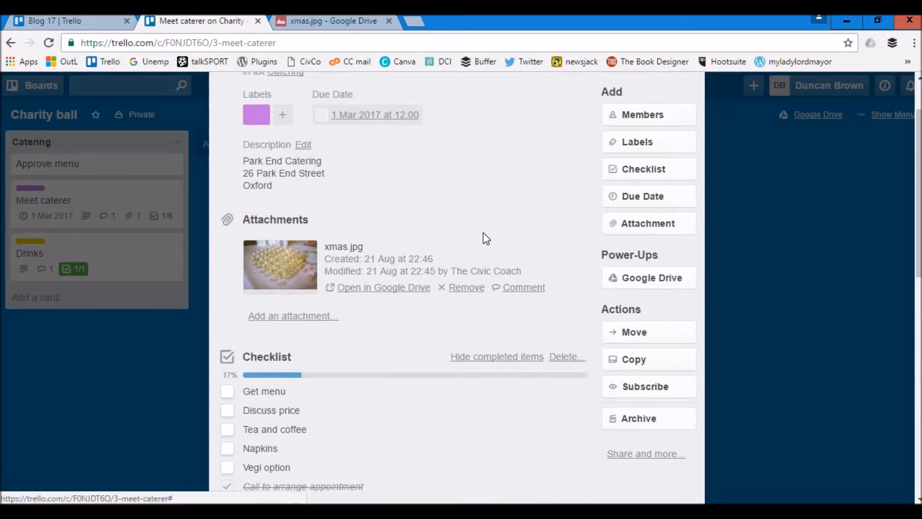
scroll(485, 238, "up", 2)
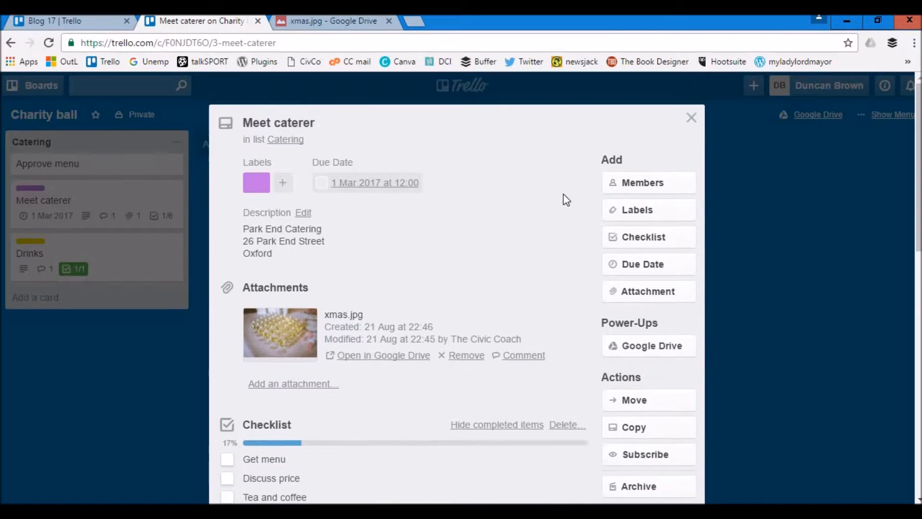
- Look at the member choices and the destination boards for moving the Meet caterer card, without changing either
left_click(647, 191)
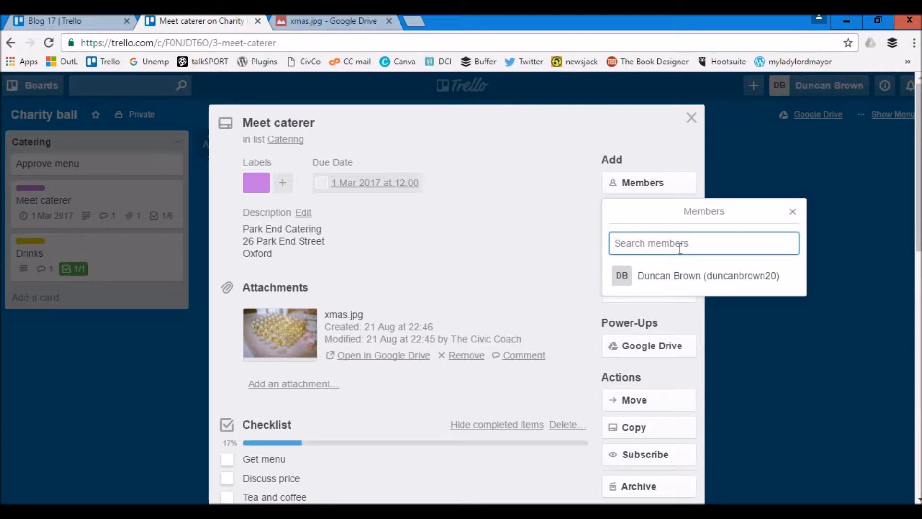
left_click(790, 211)
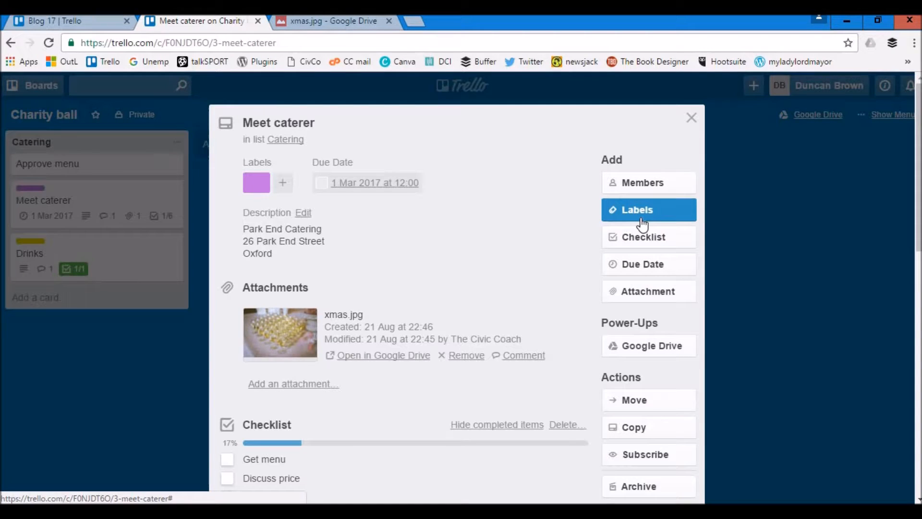
scroll(663, 385, "down", 3)
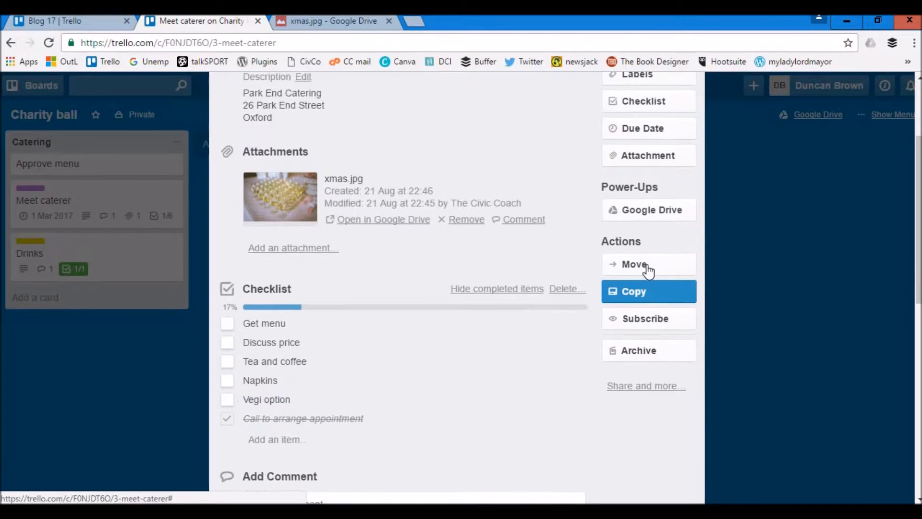
left_click(648, 270)
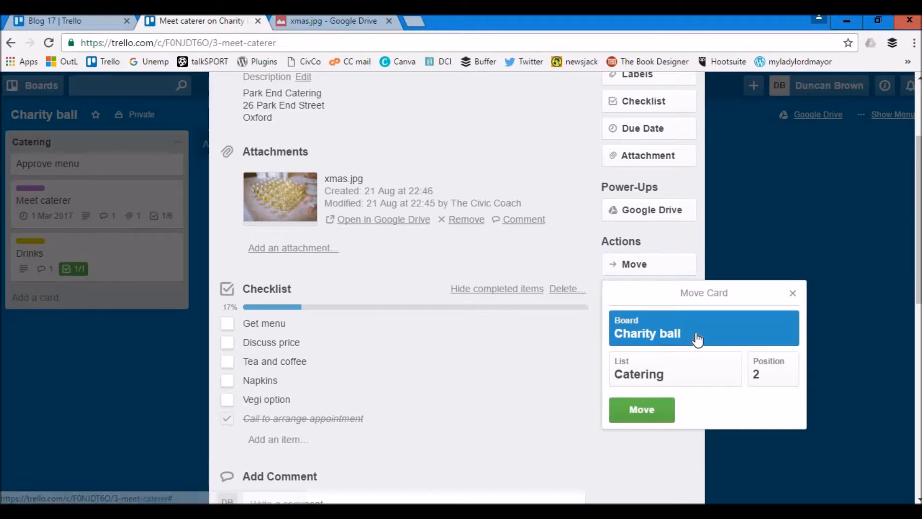
left_click(697, 337)
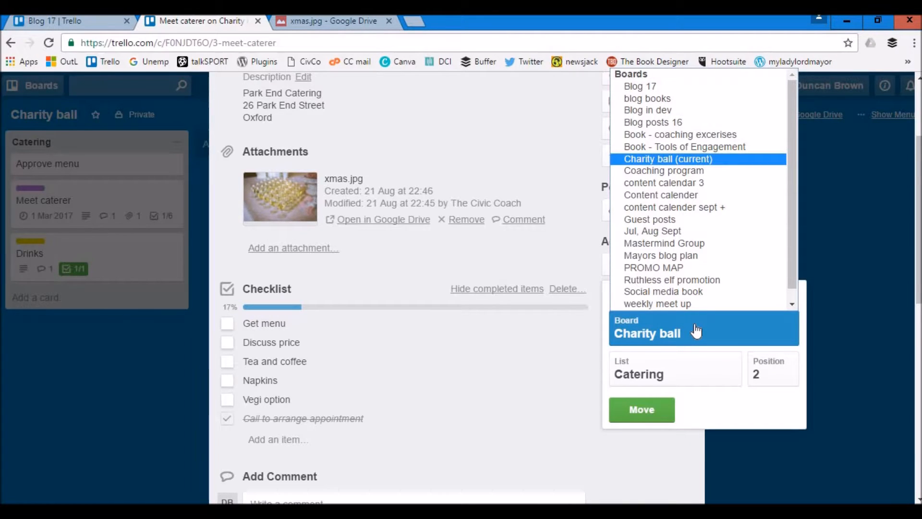
left_click(696, 332)
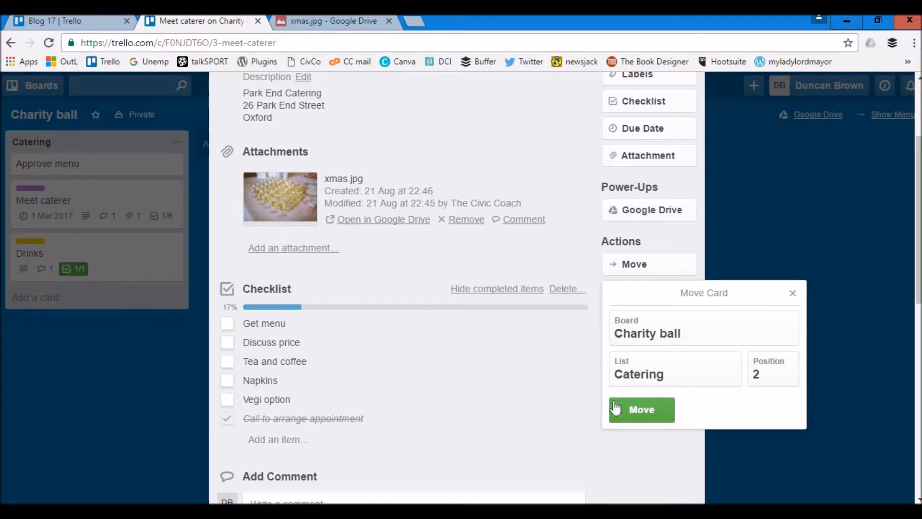
left_click(794, 293)
- Look at the options for copying the Meet caterer card without creating a copy
left_click(639, 294)
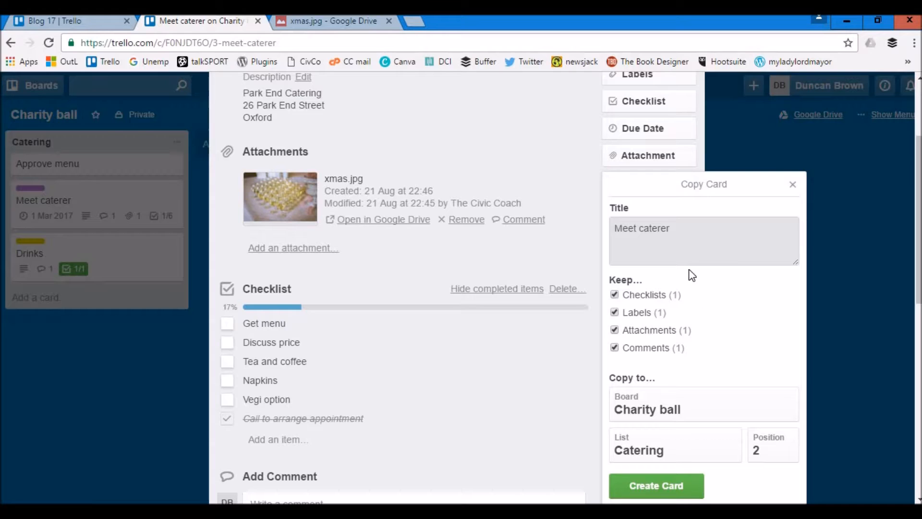
left_click(793, 186)
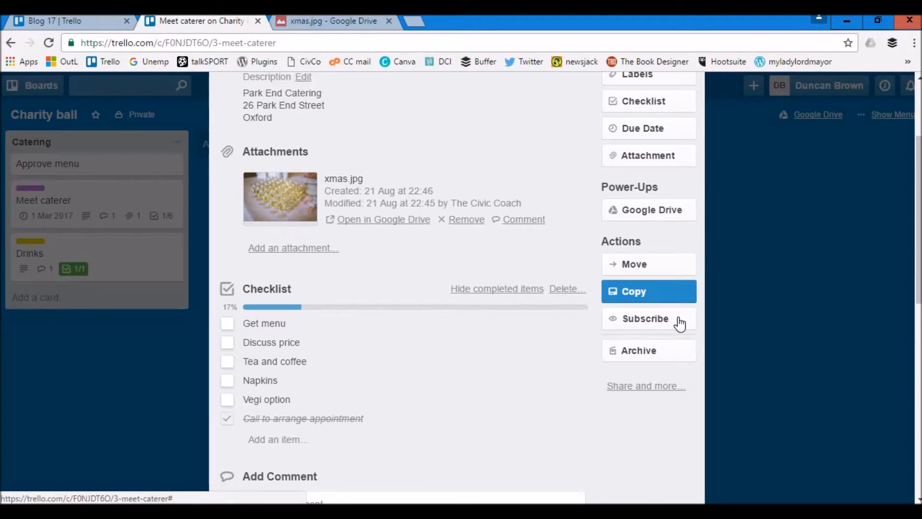
scroll(700, 193, "up", 3)
scroll(697, 103, "up", 1)
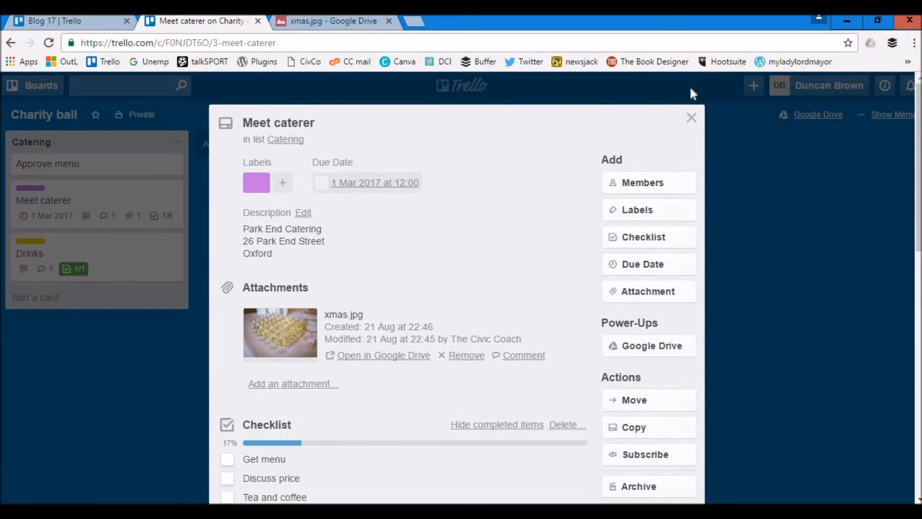
- Close the Meet caterer card and add a new list named "entertainment" to the Charity ball board
left_click(692, 118)
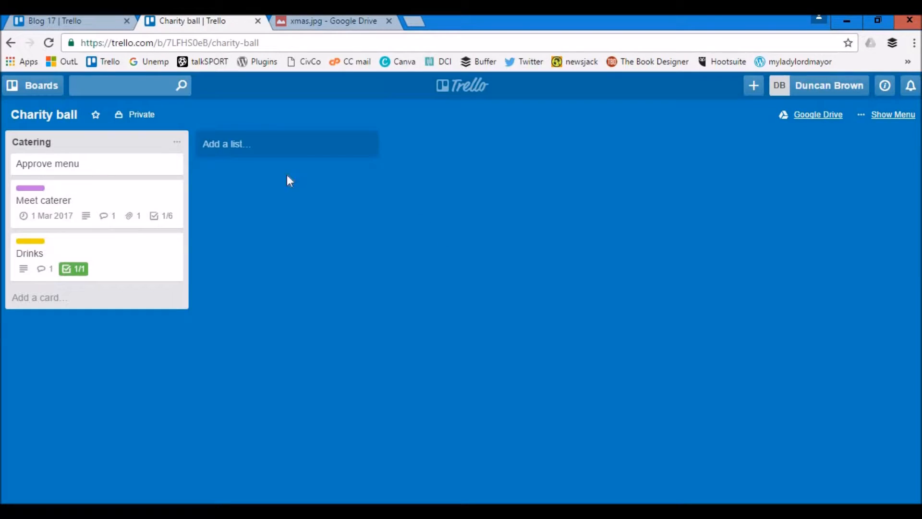
left_click(241, 153)
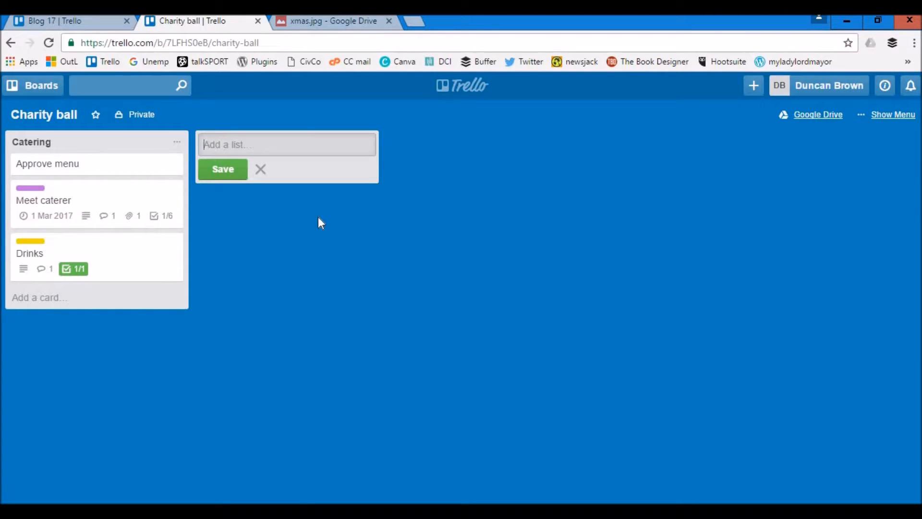
type("entertainment")
key("Return")
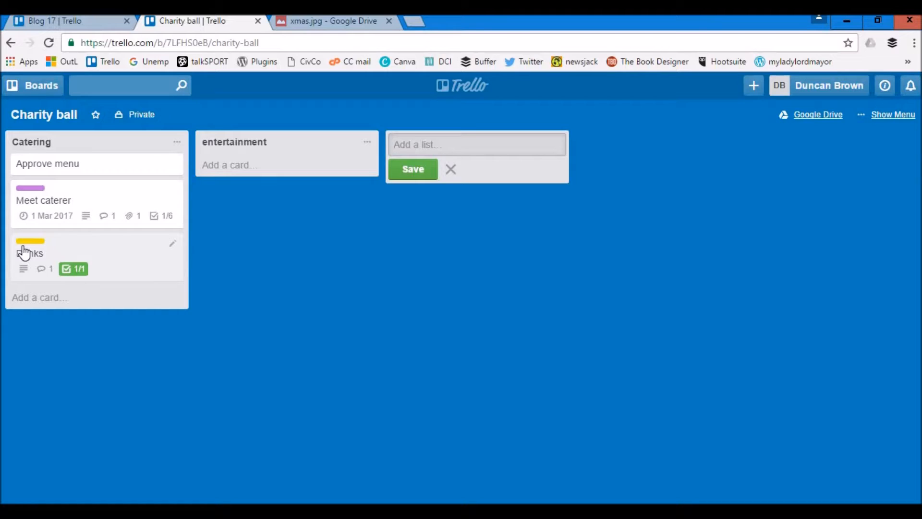
- Move the Drinks card into the entertainment list and reorder Catering so Approve menu sits below Meet caterer
left_click_drag(24, 252, 223, 172)
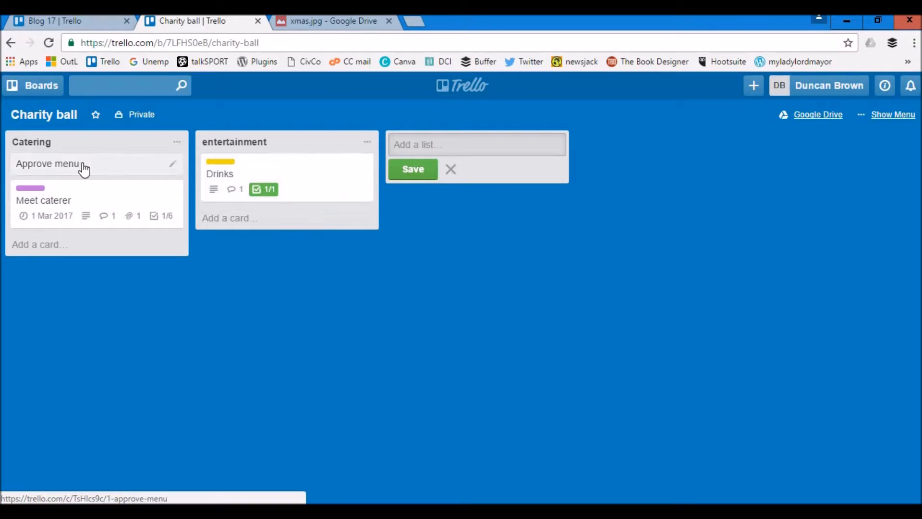
left_click_drag(85, 230, 83, 235)
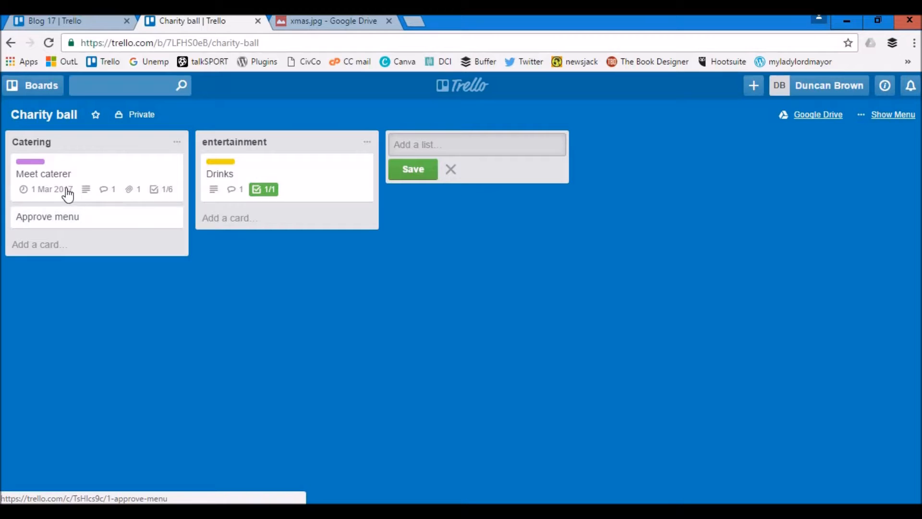
- Examine the board menu and browse the whole list of available Power-Ups, without enabling or disabling any
left_click(888, 115)
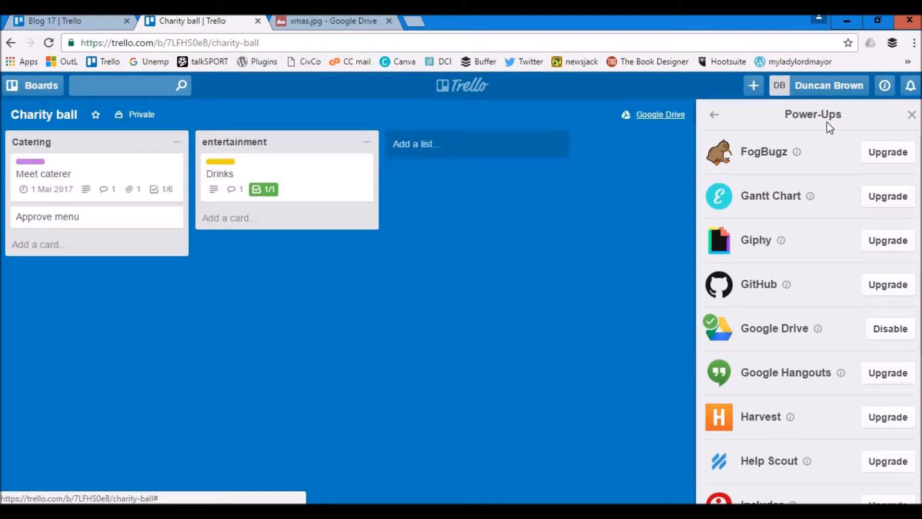
left_click(720, 118)
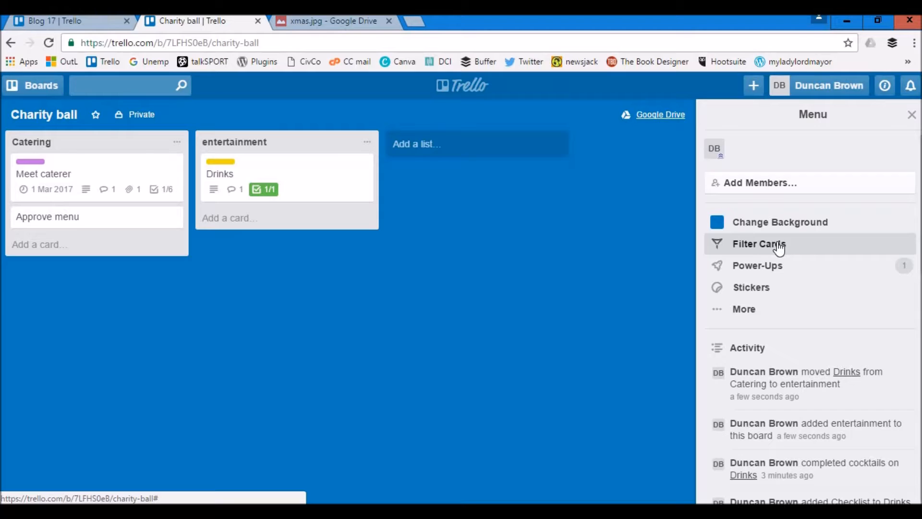
left_click(761, 269)
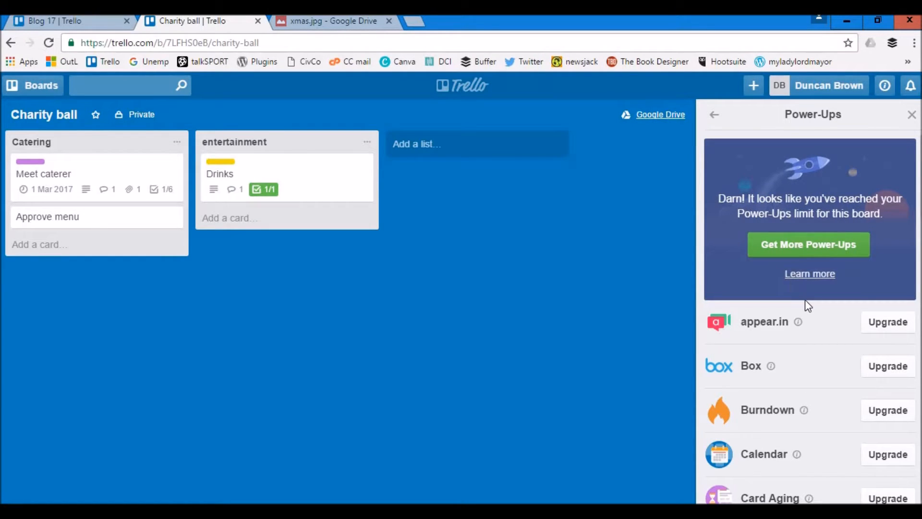
scroll(806, 306, "down", 3)
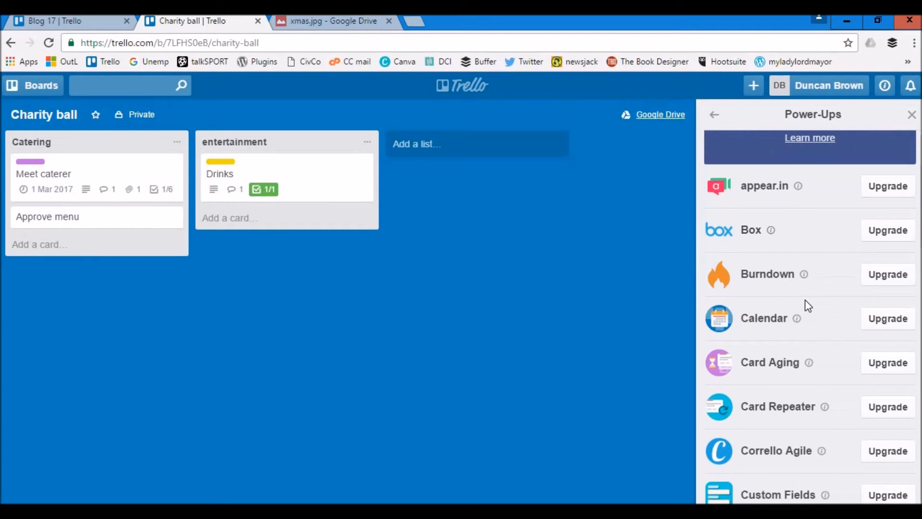
scroll(805, 301, "down", 6)
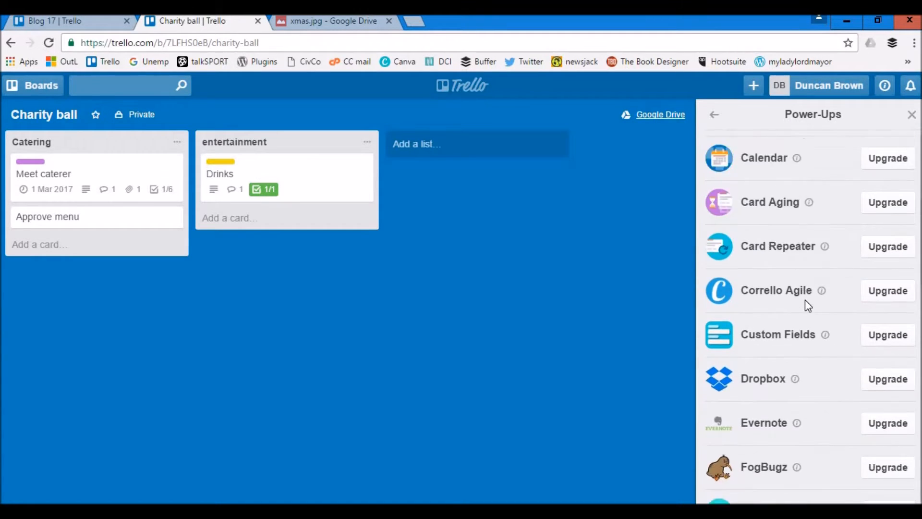
scroll(806, 302, "down", 3)
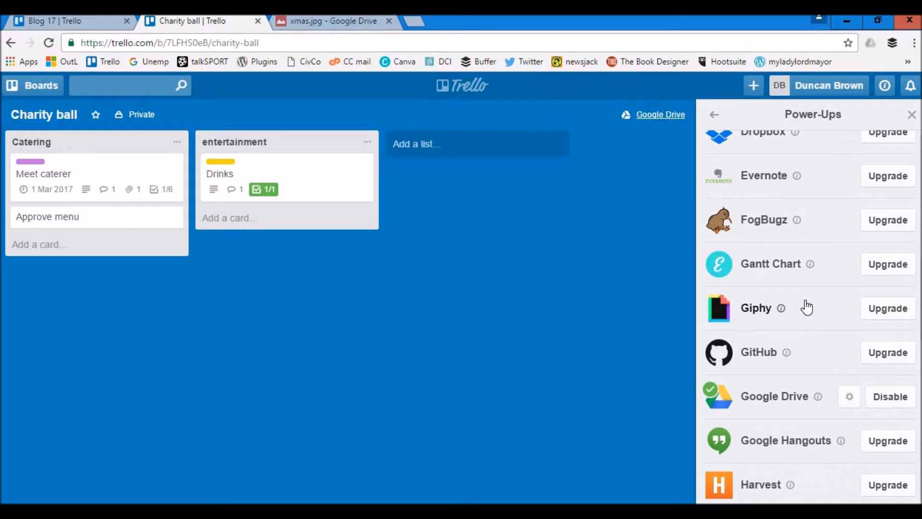
scroll(806, 307, "down", 6)
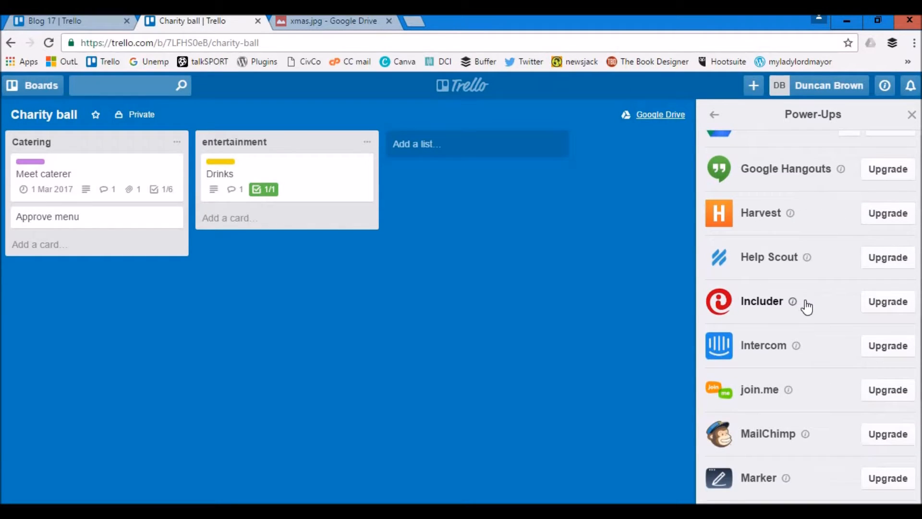
scroll(807, 307, "down", 3)
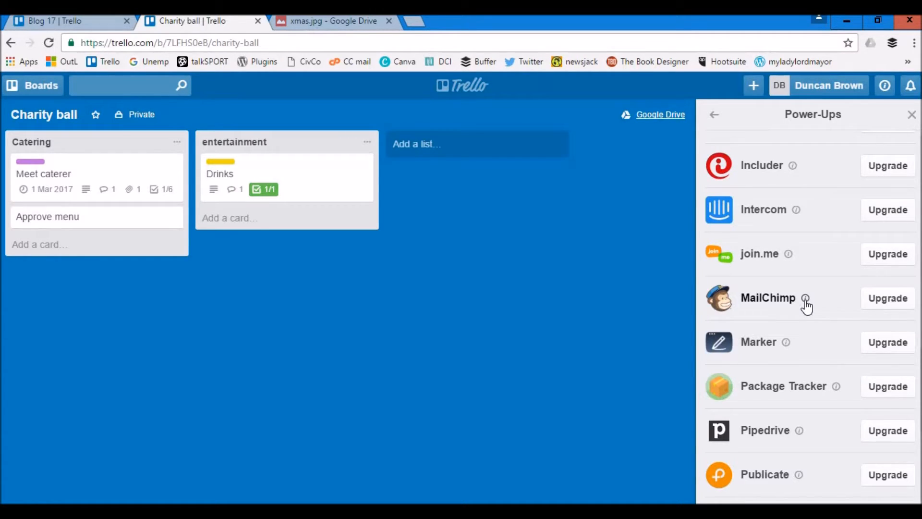
scroll(806, 307, "down", 7)
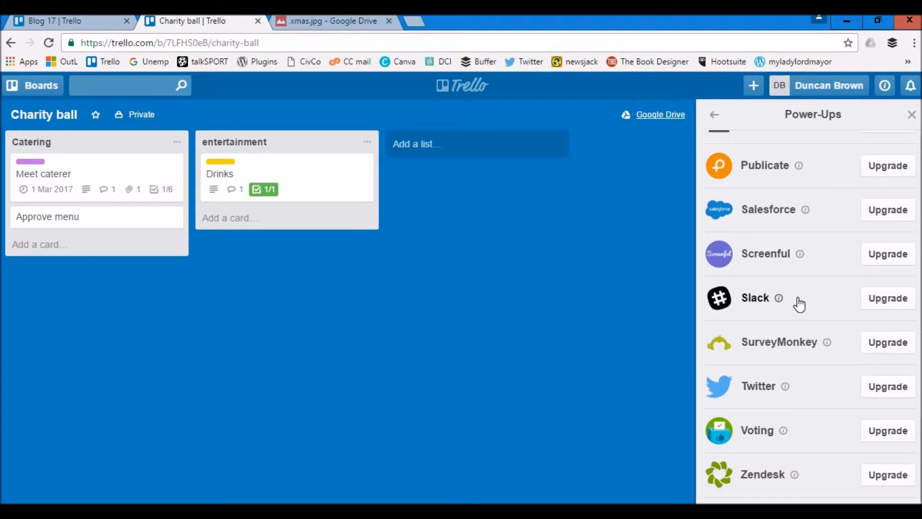
left_click(719, 123)
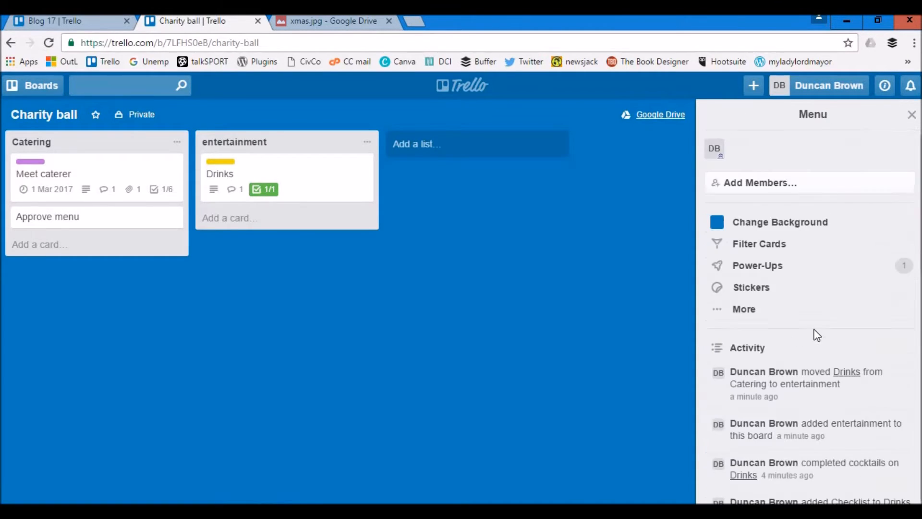
- Look at the board's email-to-board settings, including its email address and the list and position for emailed cards
left_click(798, 313)
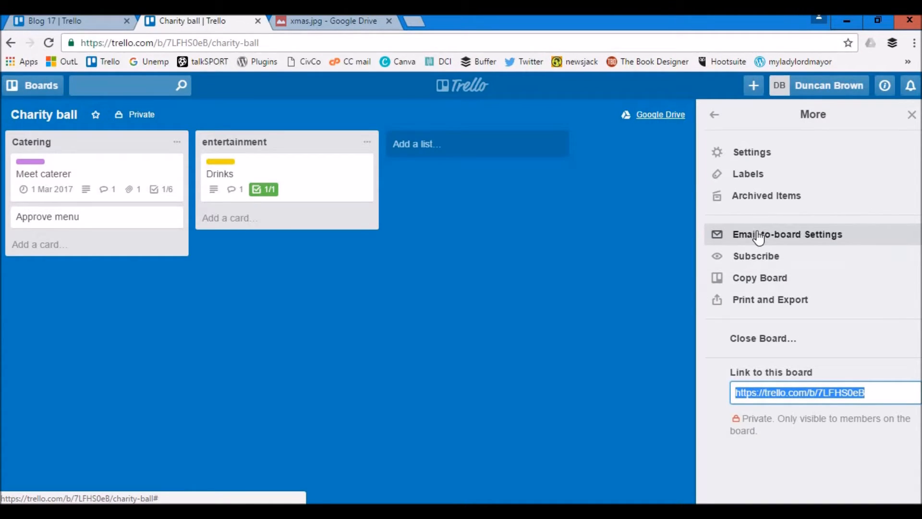
left_click(807, 244)
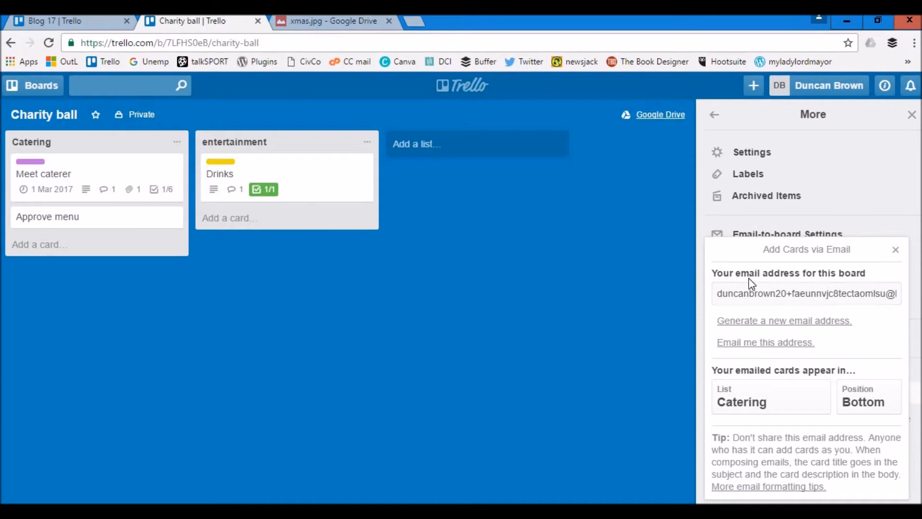
left_click(786, 293)
left_click(896, 249)
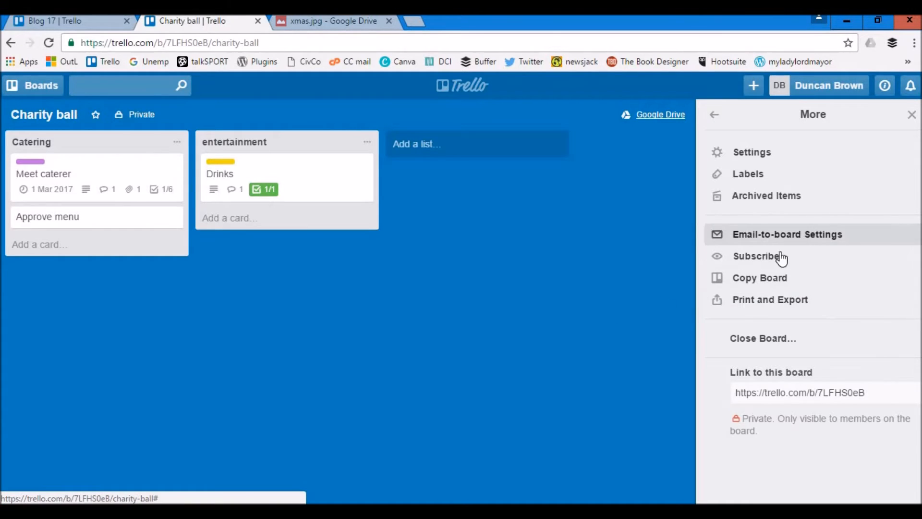
- Look at the board's archived items and return to the main board menu
left_click(768, 197)
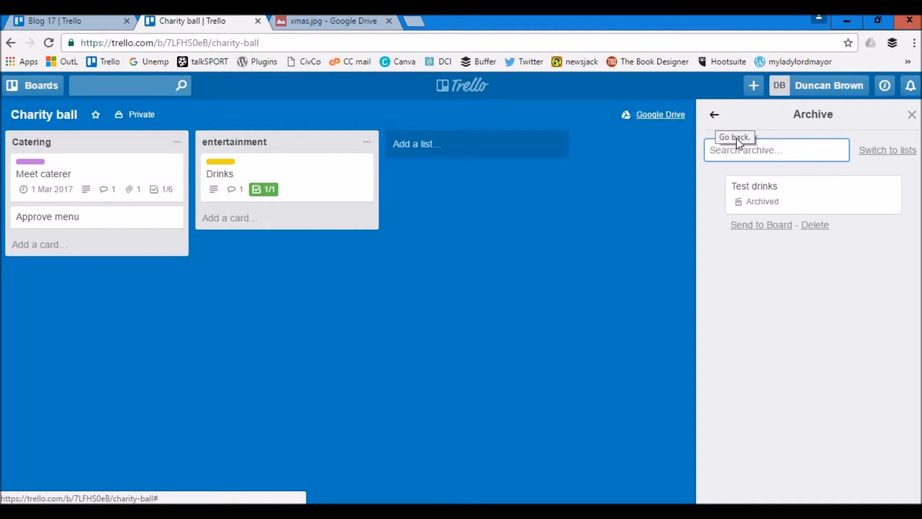
left_click(712, 118)
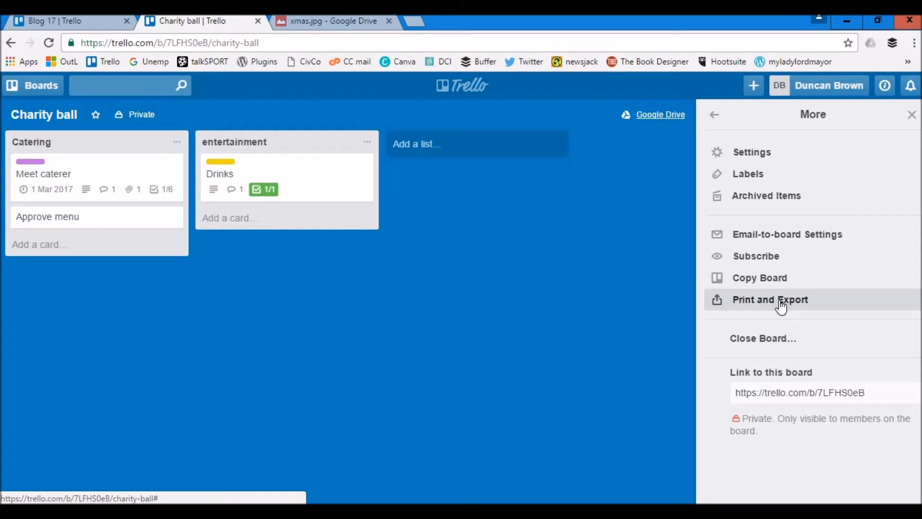
left_click(712, 117)
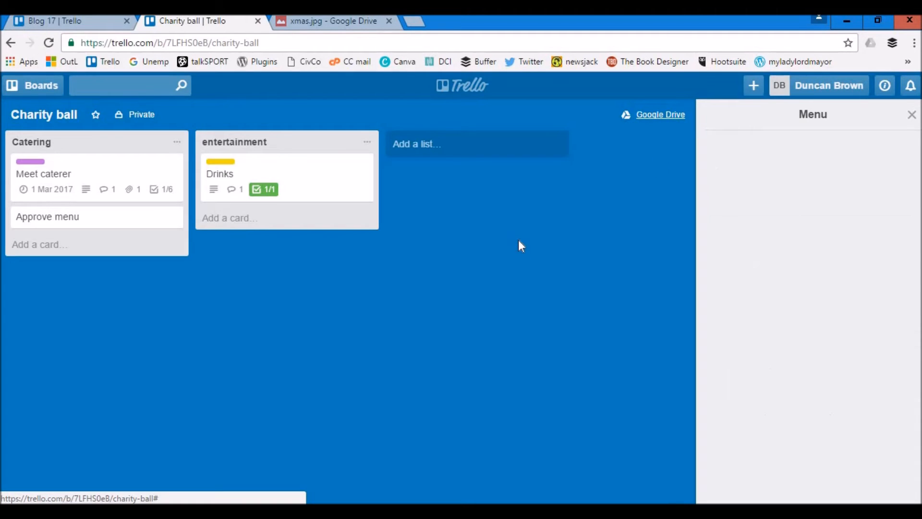